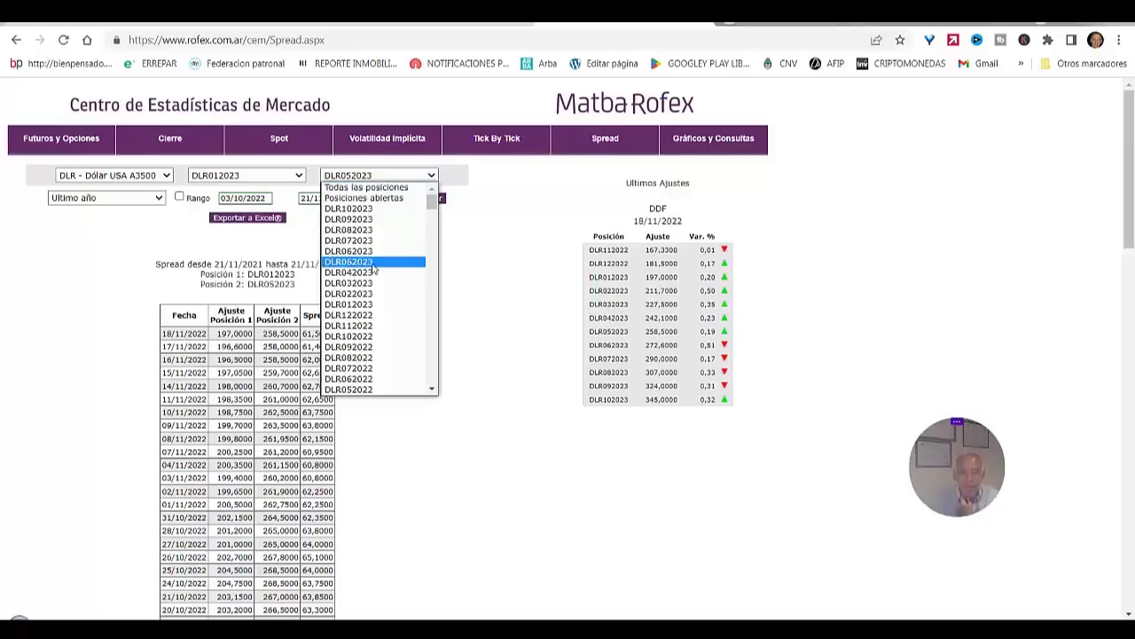
Load the one-year spread with DLR012023 as position 1 and DLR052023 as position 2, and review the daily price table.
{"action": "left_click", "coordinate": [374, 263]}
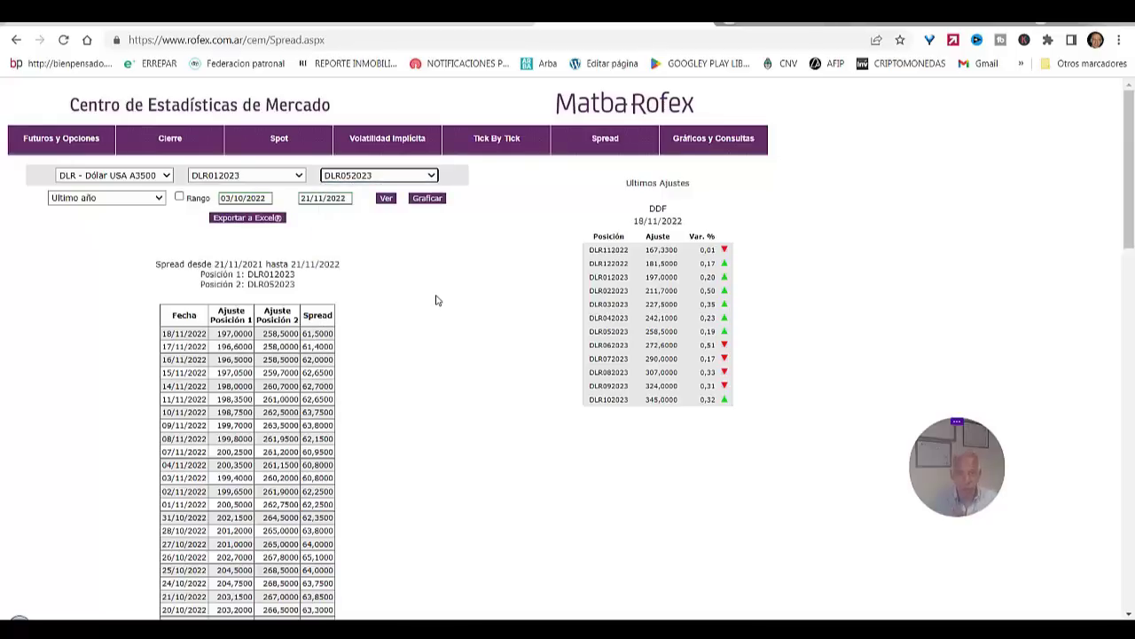
{"action": "left_click", "coordinate": [386, 199]}
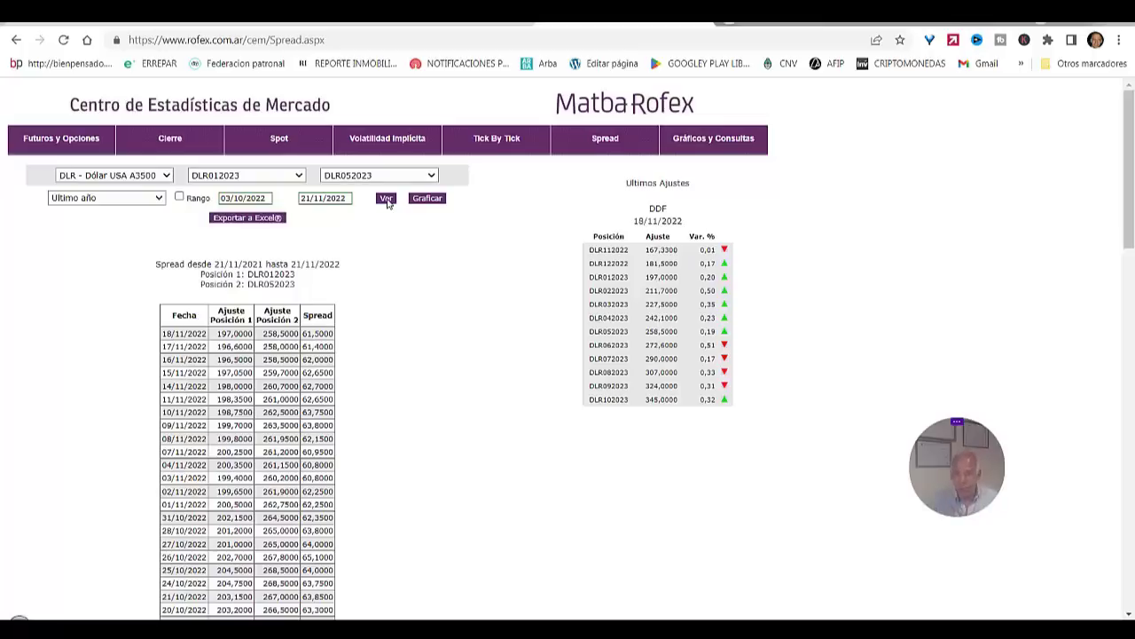
{"action": "scroll", "coordinate": [429, 418], "scroll_direction": "down", "scroll_amount": 15}
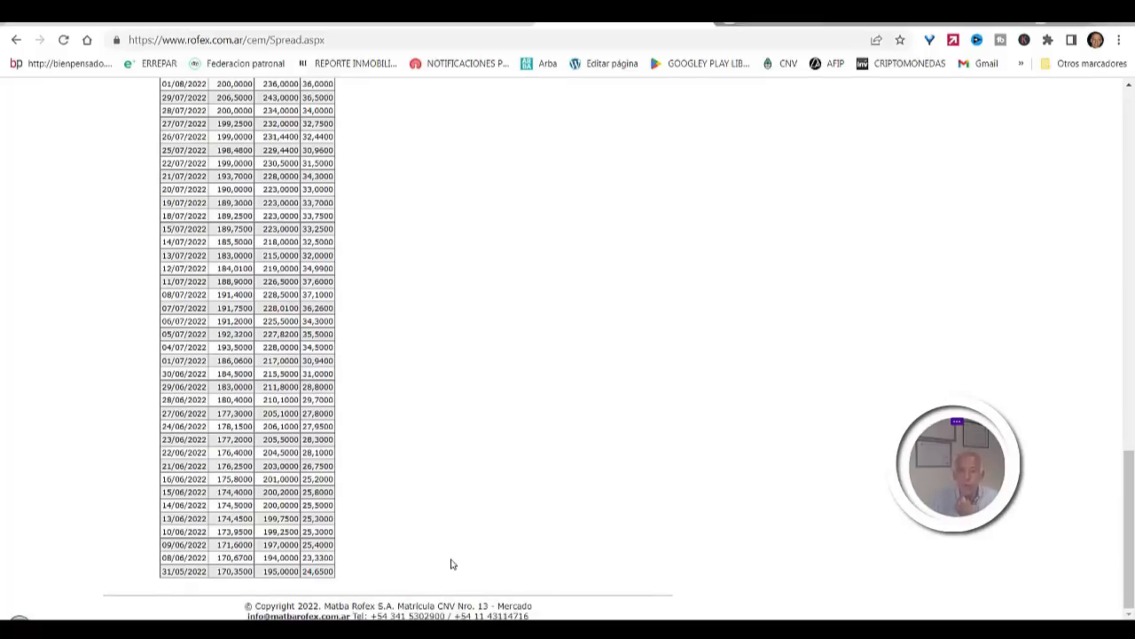
{"action": "scroll", "coordinate": [456, 530], "scroll_direction": "up", "scroll_amount": 7}
{"action": "scroll", "coordinate": [436, 543], "scroll_direction": "up", "scroll_amount": 7}
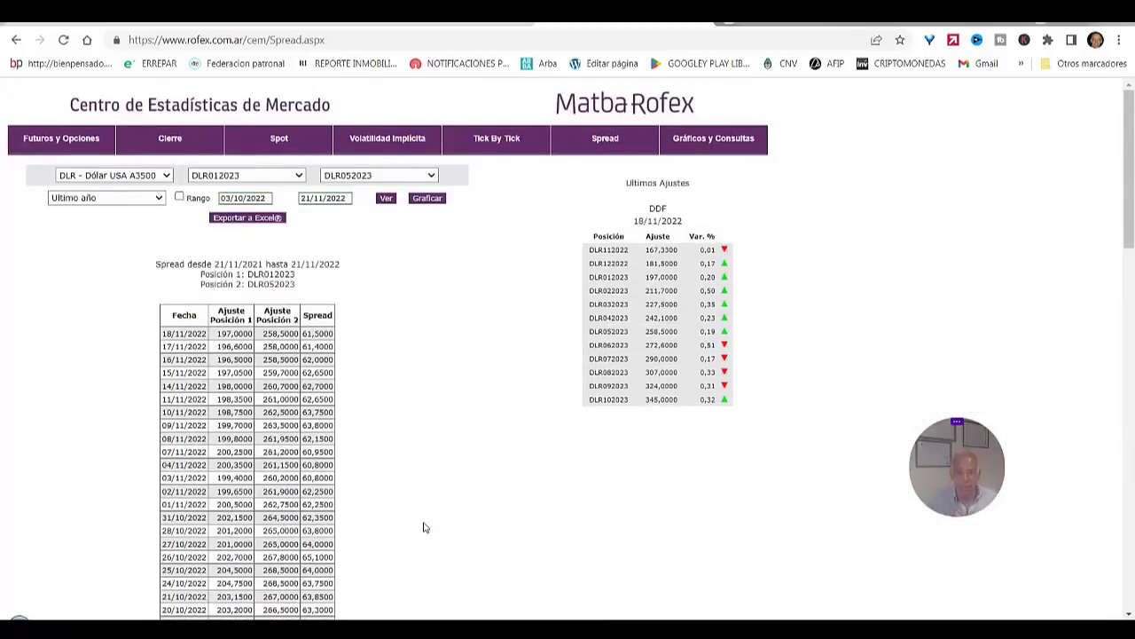
Copy the spread results from the web page and paste them into the Excel workbook's Spread sheet starting at A2.
{"action": "key", "text": "ctrl+a"}
{"action": "right_click", "coordinate": [302, 361]}
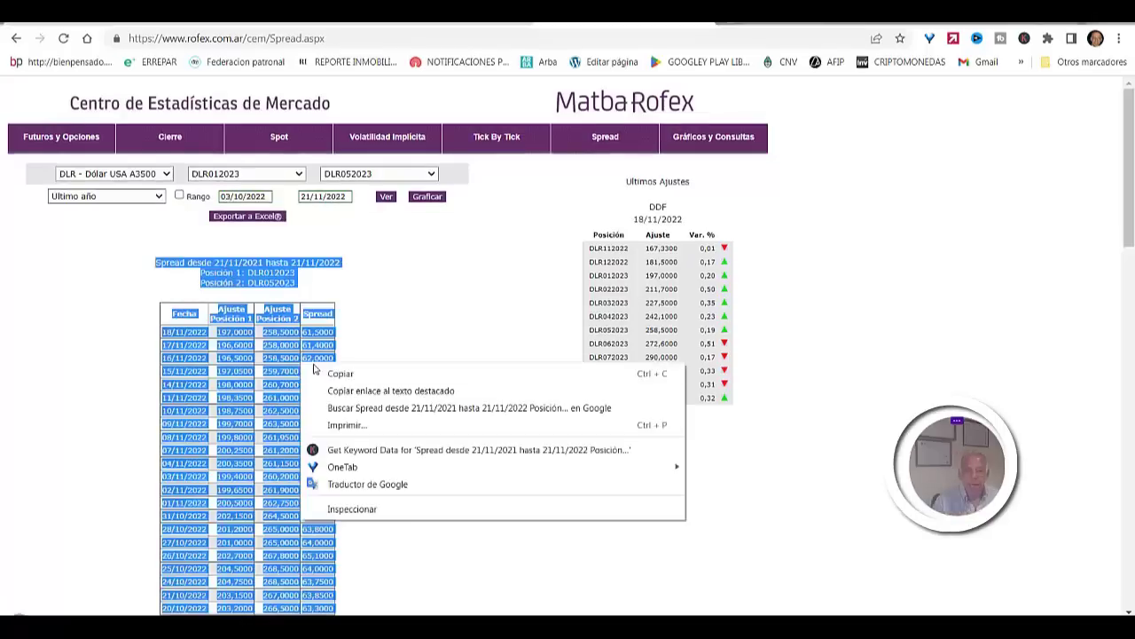
{"action": "left_click", "coordinate": [316, 371]}
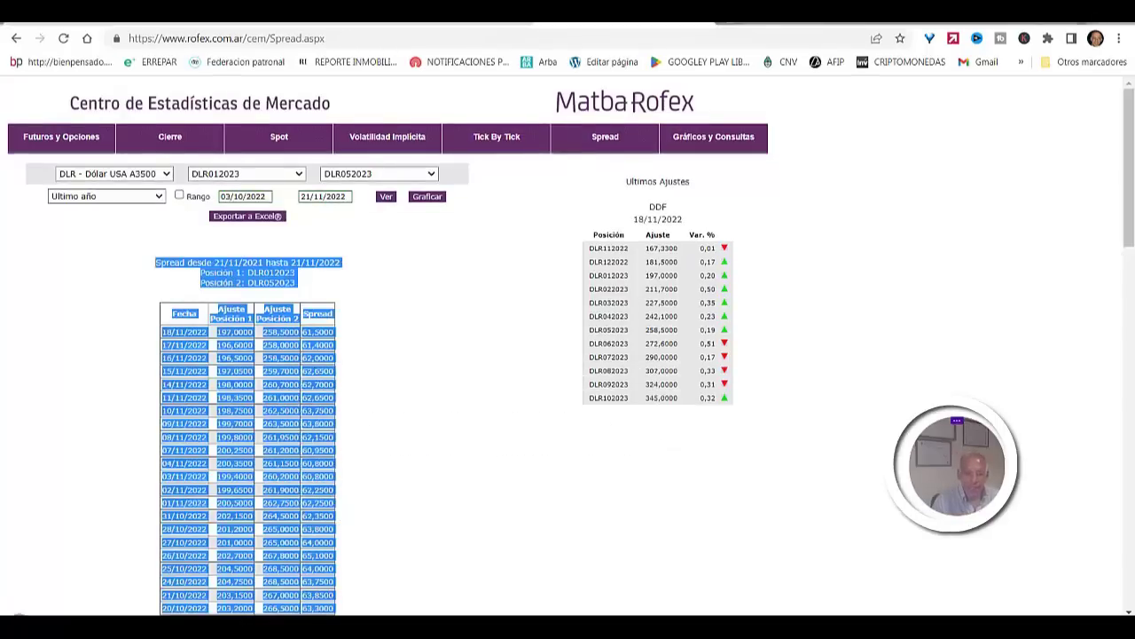
{"action": "key", "text": "alt+Tab"}
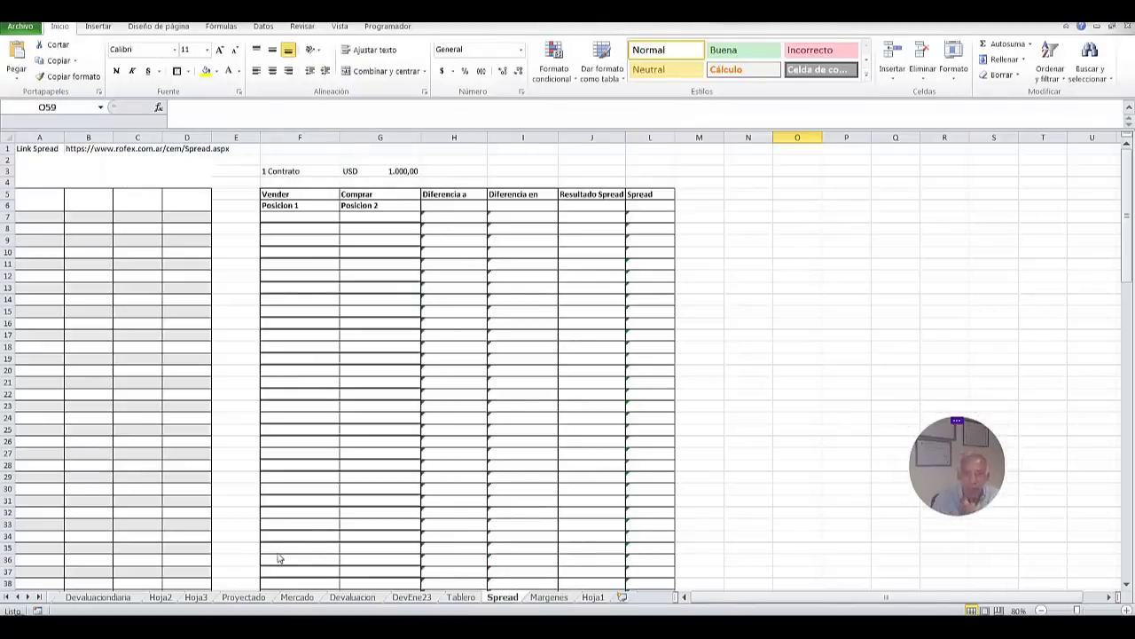
{"action": "left_click", "coordinate": [39, 159]}
{"action": "key", "text": "ctrl+v"}
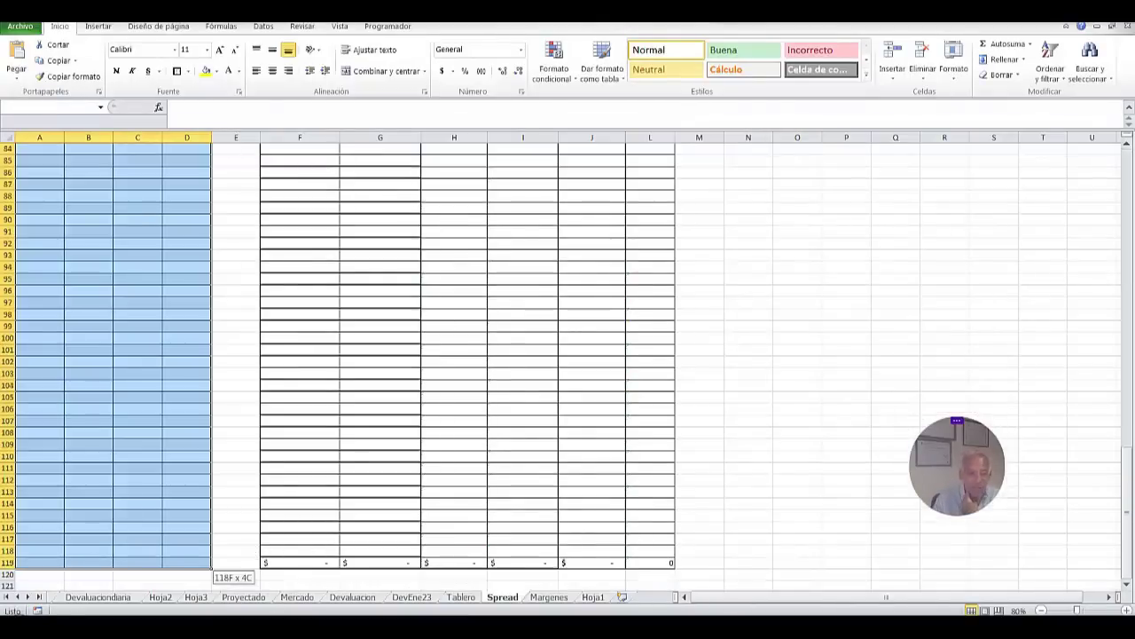
Inspect the Posicion 1 sale formula in F119, consult the Tablero sheet, and return to the Spread sheet.
{"action": "left_click", "coordinate": [338, 479]}
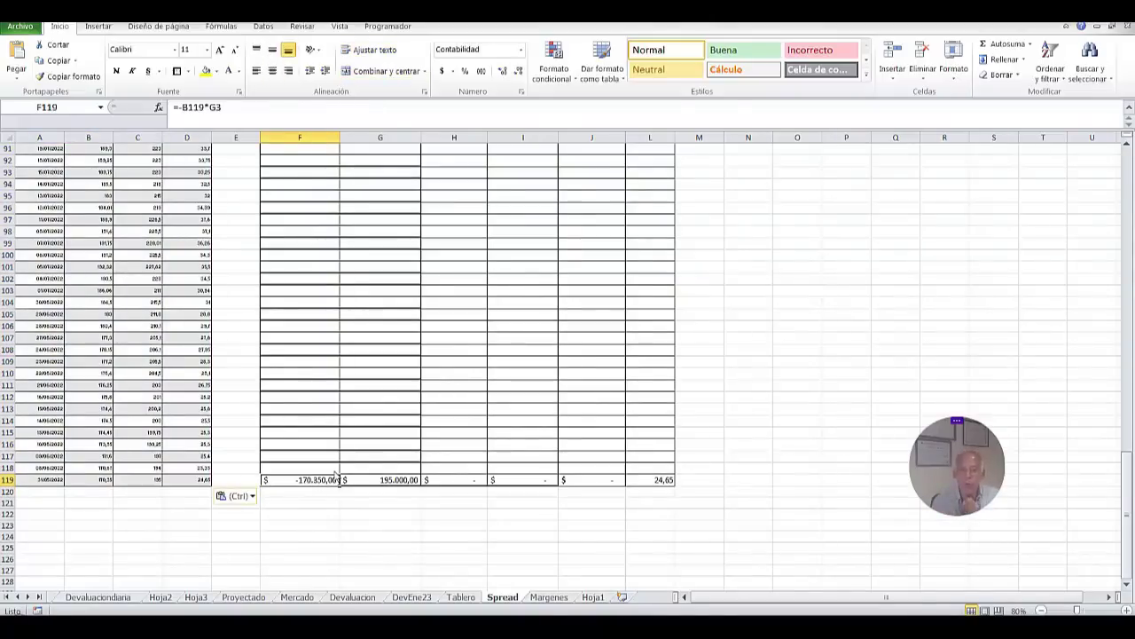
{"action": "key", "text": "ctrl+Page_Up"}
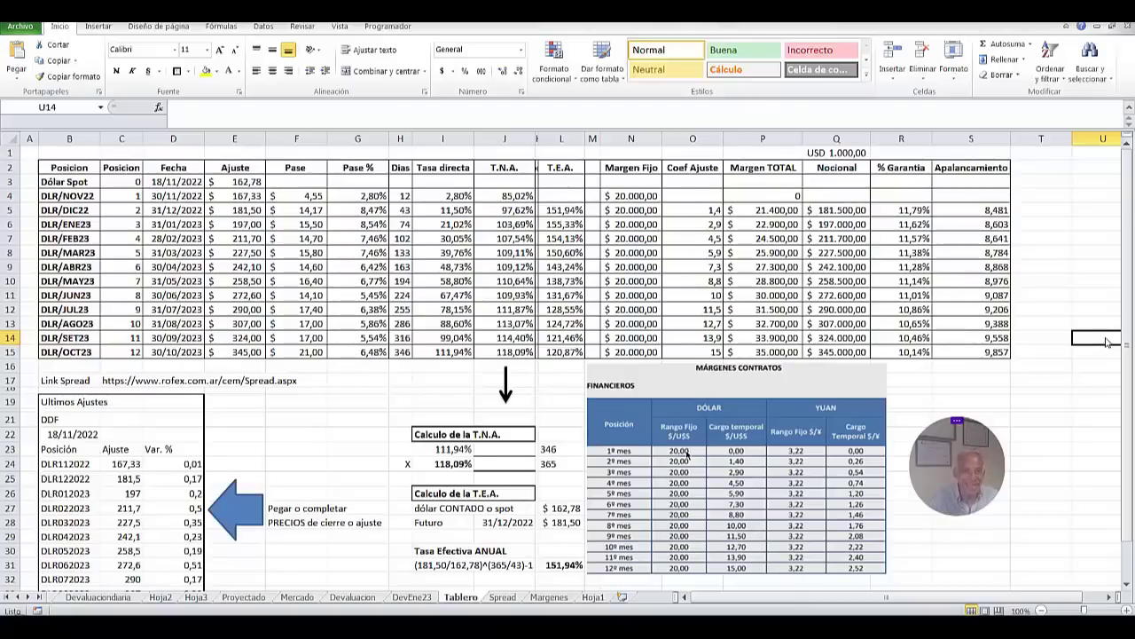
{"action": "left_click", "coordinate": [502, 597]}
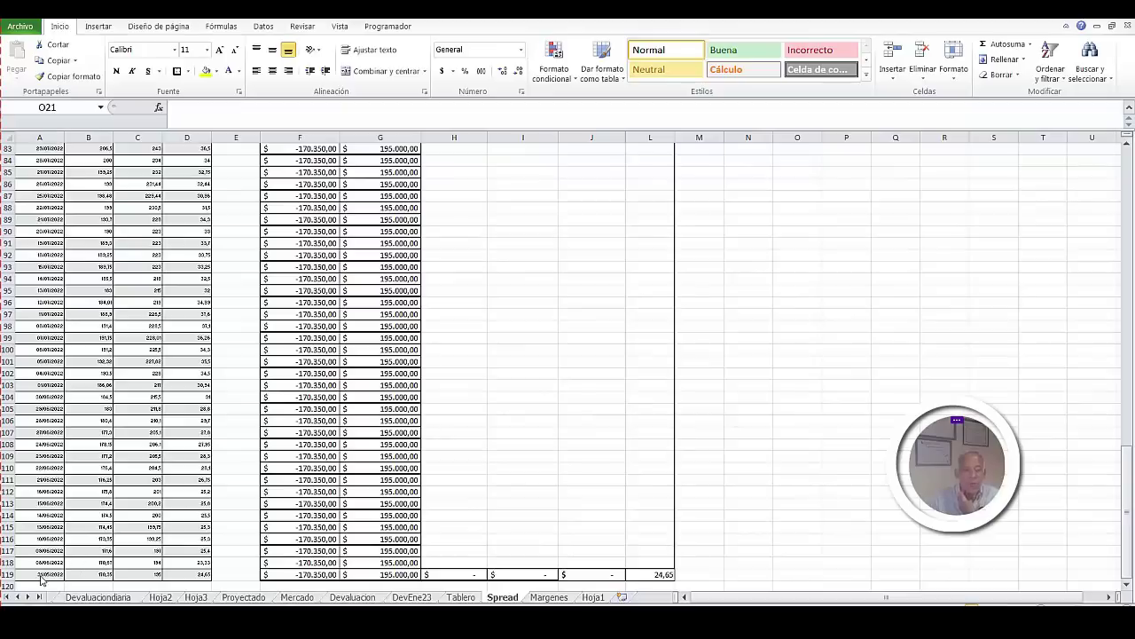
Enlarge the text of the oldest record in A119:D119 to font size 14 and review its date and prices.
{"action": "left_click_drag", "start_coordinate": [39, 575], "coordinate": [181, 581]}
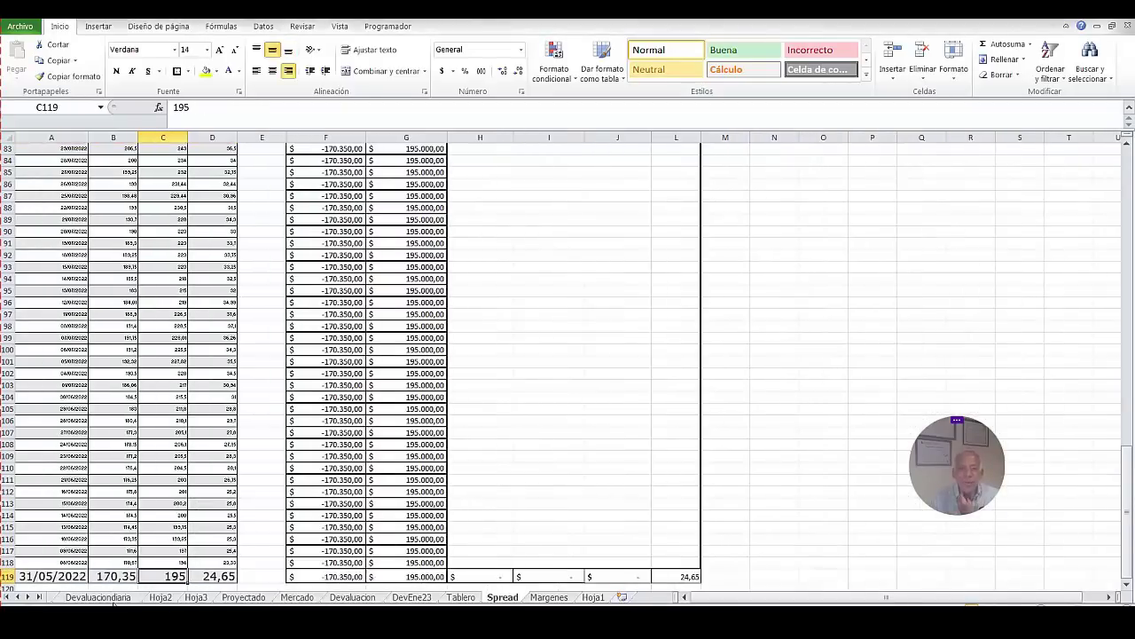
{"action": "left_click", "coordinate": [72, 579]}
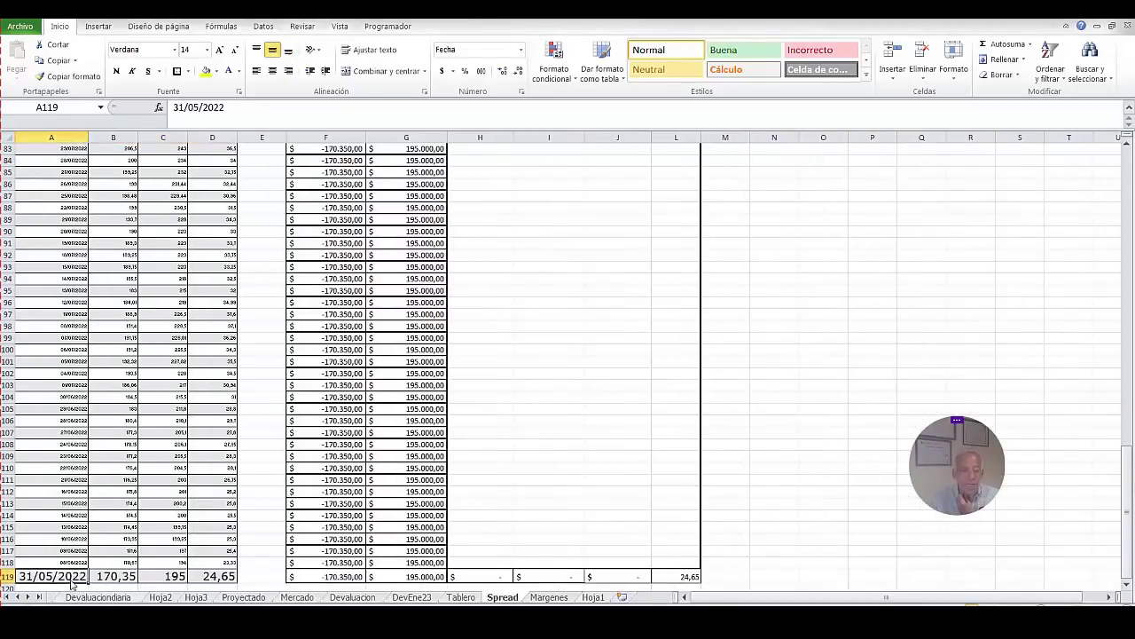
{"action": "left_click", "coordinate": [129, 581]}
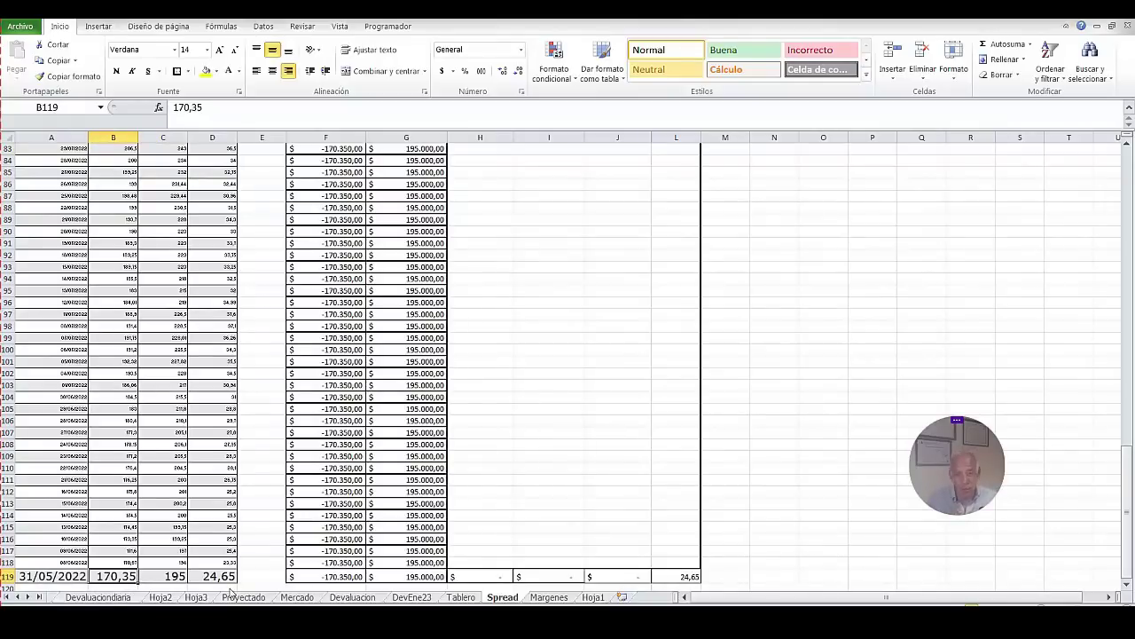
{"action": "left_click", "coordinate": [175, 582]}
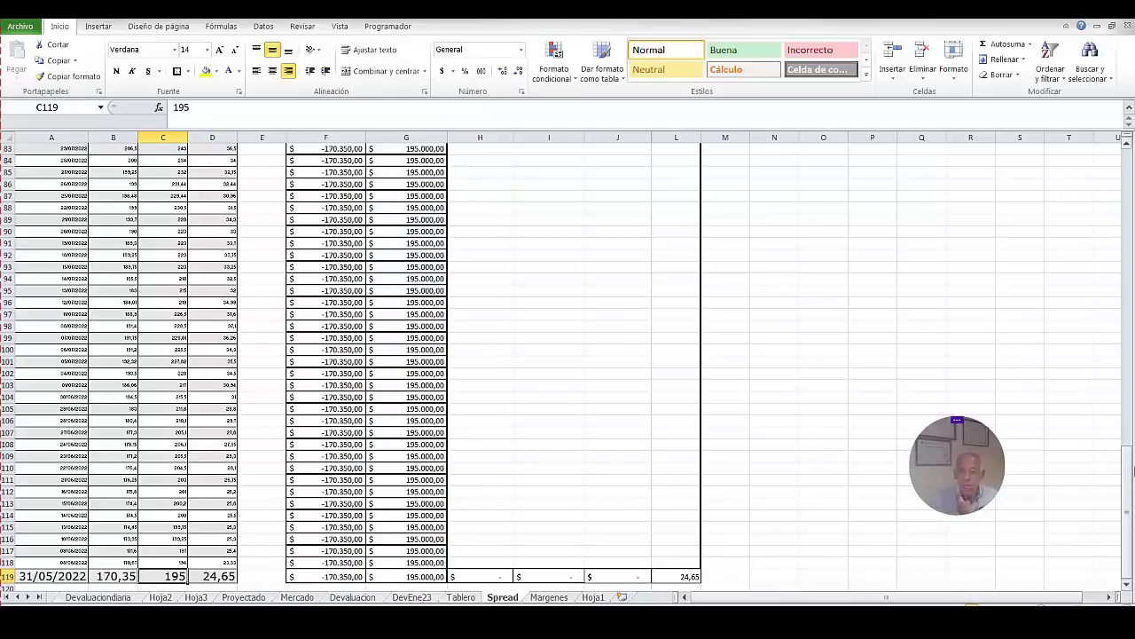
Review the Posición 2 heading in A4 and the closing row of the Spread sheet against the contract list on Tablero.
{"action": "left_click_drag", "start_coordinate": [1128, 476], "coordinate": [1129, 173]}
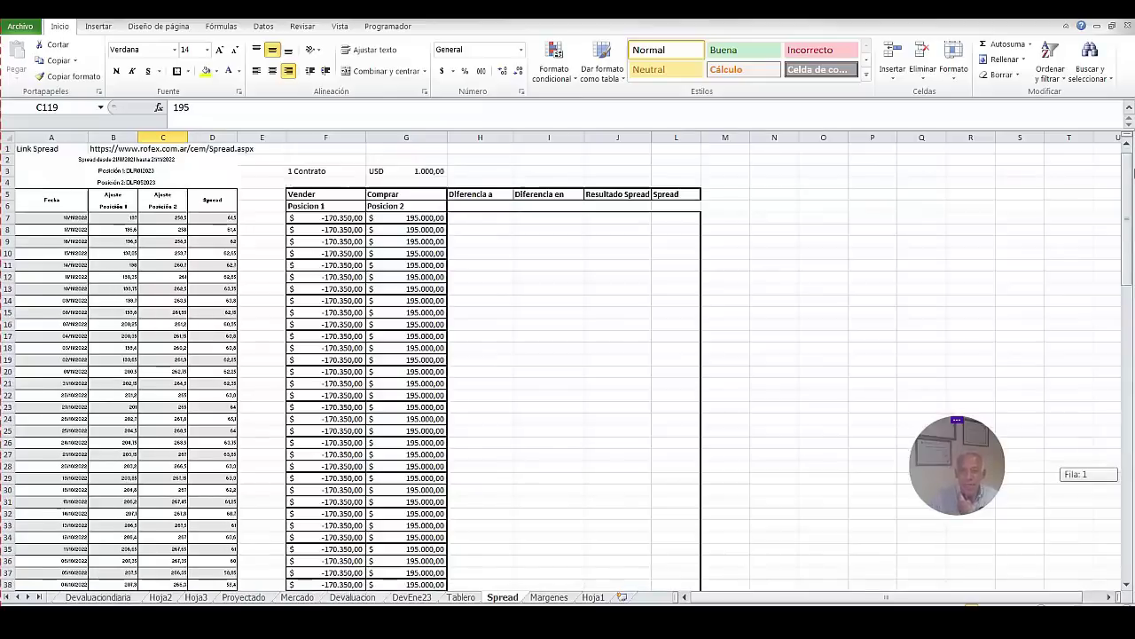
{"action": "left_click", "coordinate": [125, 183]}
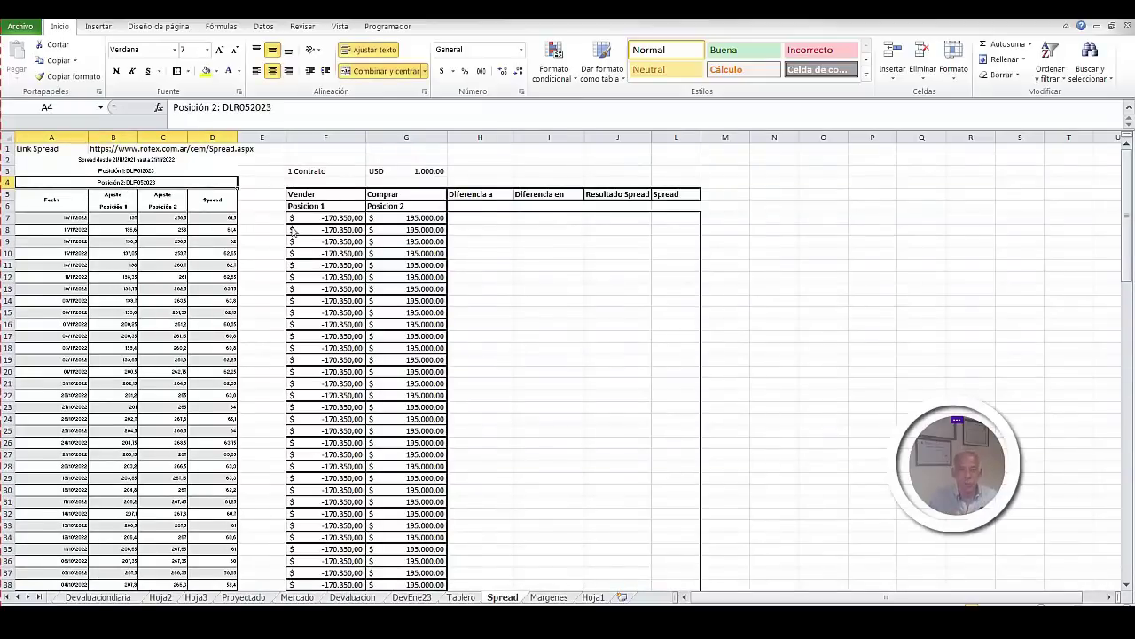
{"action": "scroll", "coordinate": [374, 568], "scroll_direction": "down", "scroll_amount": 20}
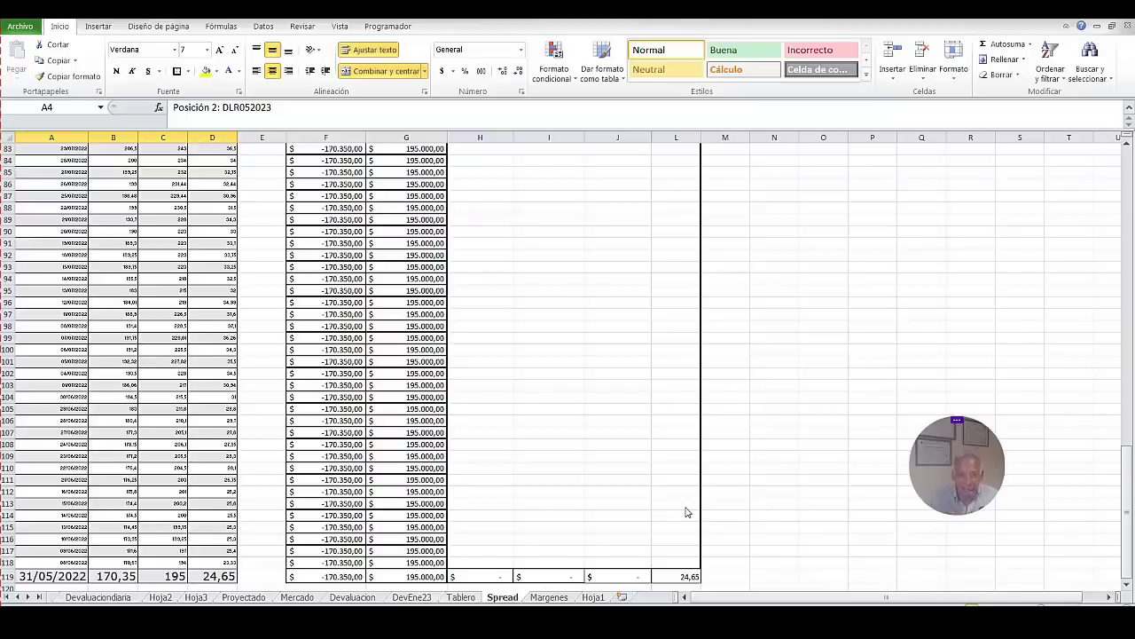
{"action": "key", "text": "ctrl+End"}
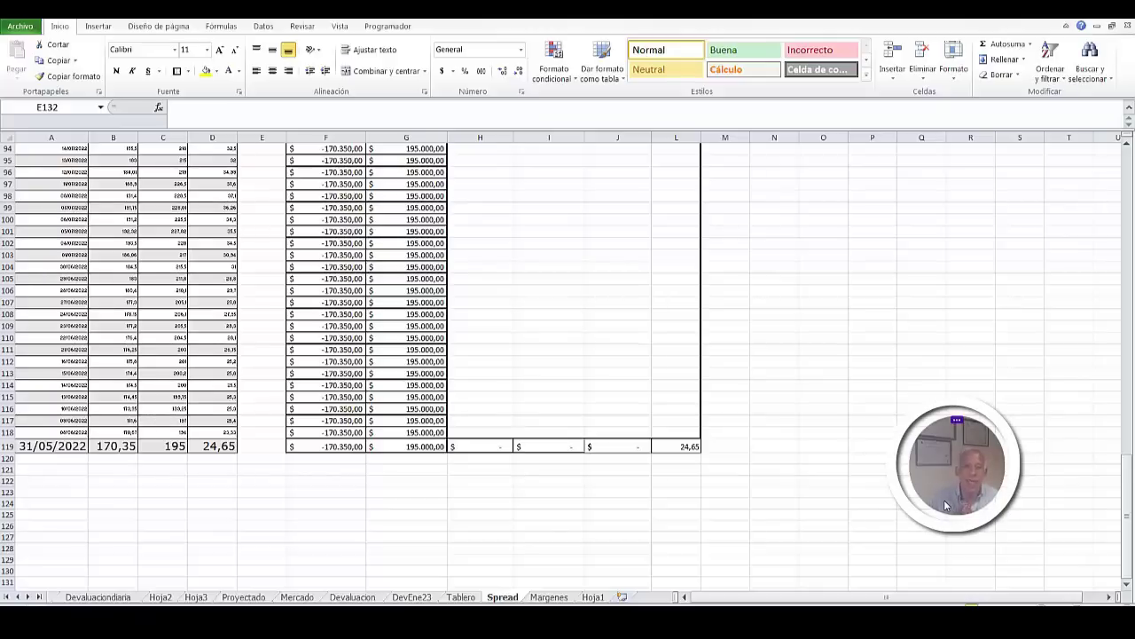
{"action": "key", "text": "ctrl+Page_Up"}
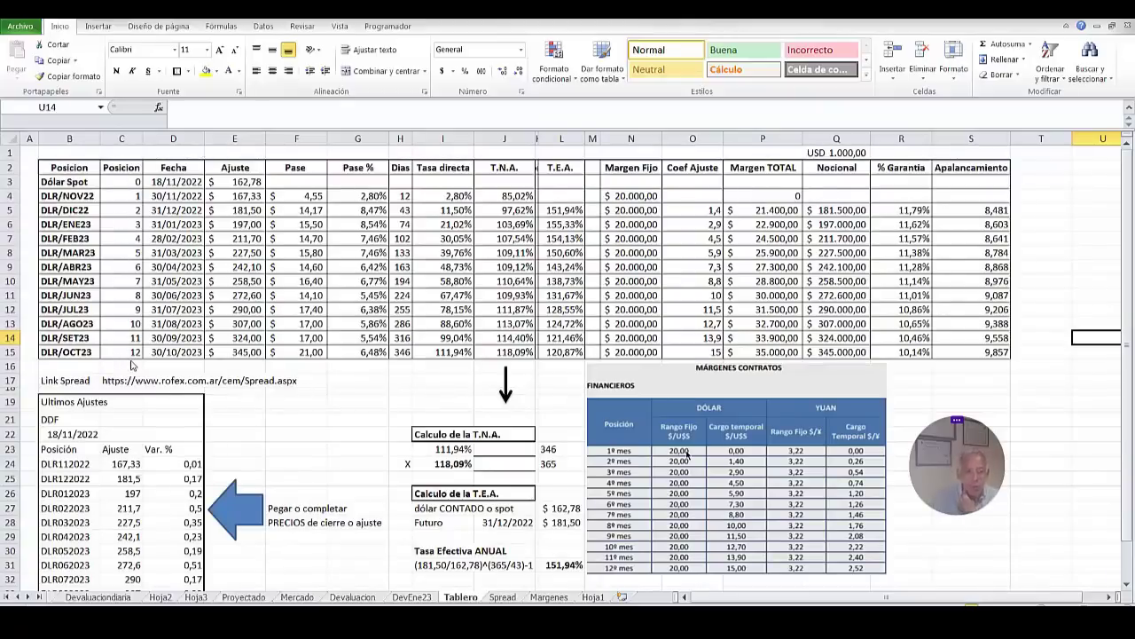
{"action": "key", "text": "ctrl+Page_Down"}
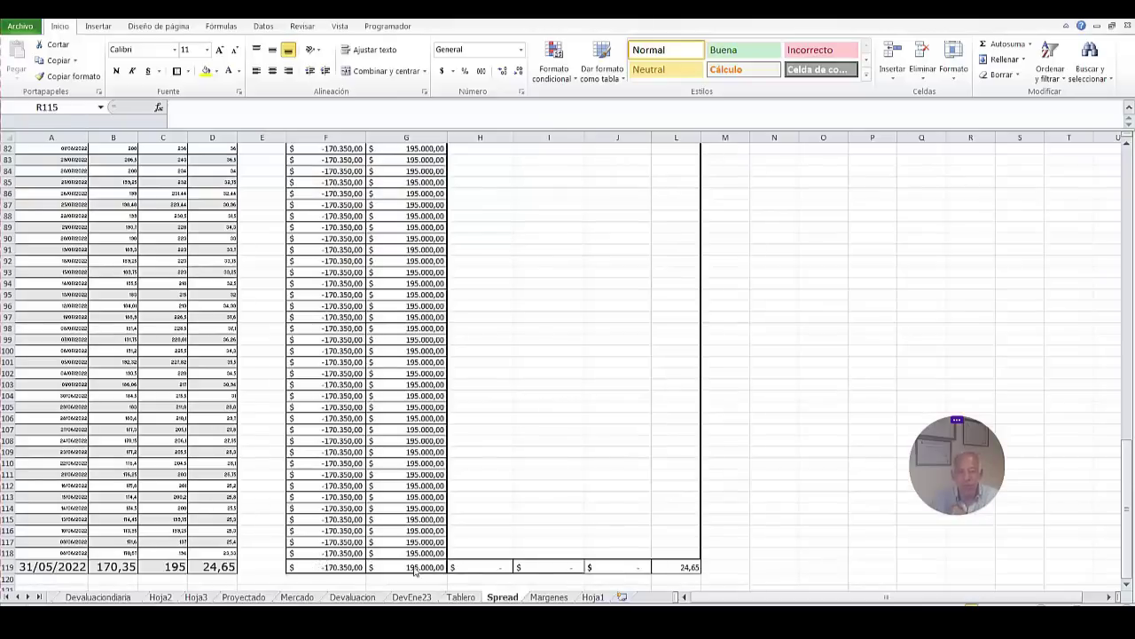
Change the font colour of the Diferencia a and Diferencia en values in H7:I118 to black.
{"action": "left_click_drag", "start_coordinate": [1127, 557], "coordinate": [1114, 154]}
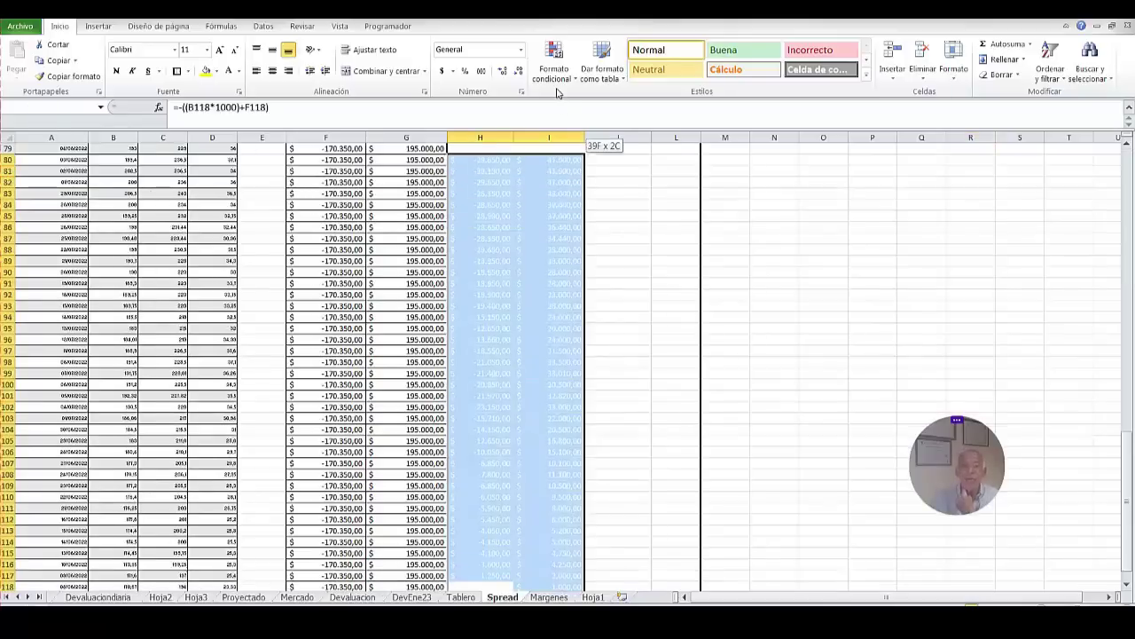
{"action": "left_click_drag", "start_coordinate": [557, 133], "coordinate": [552, 181]}
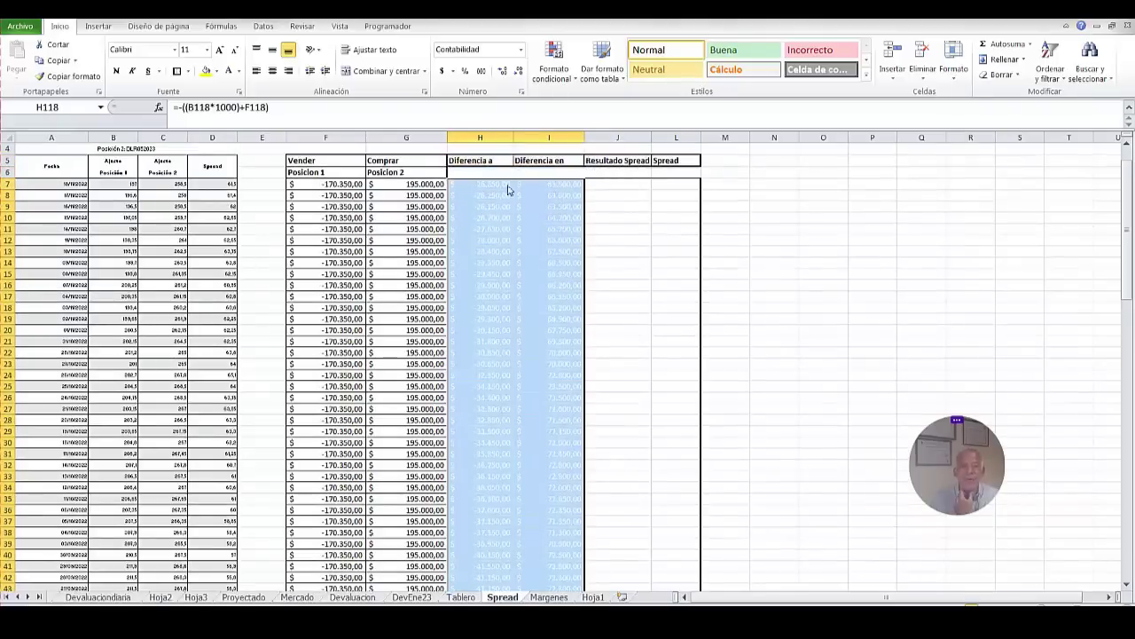
{"action": "scroll", "coordinate": [621, 311], "scroll_direction": "up", "scroll_amount": 1}
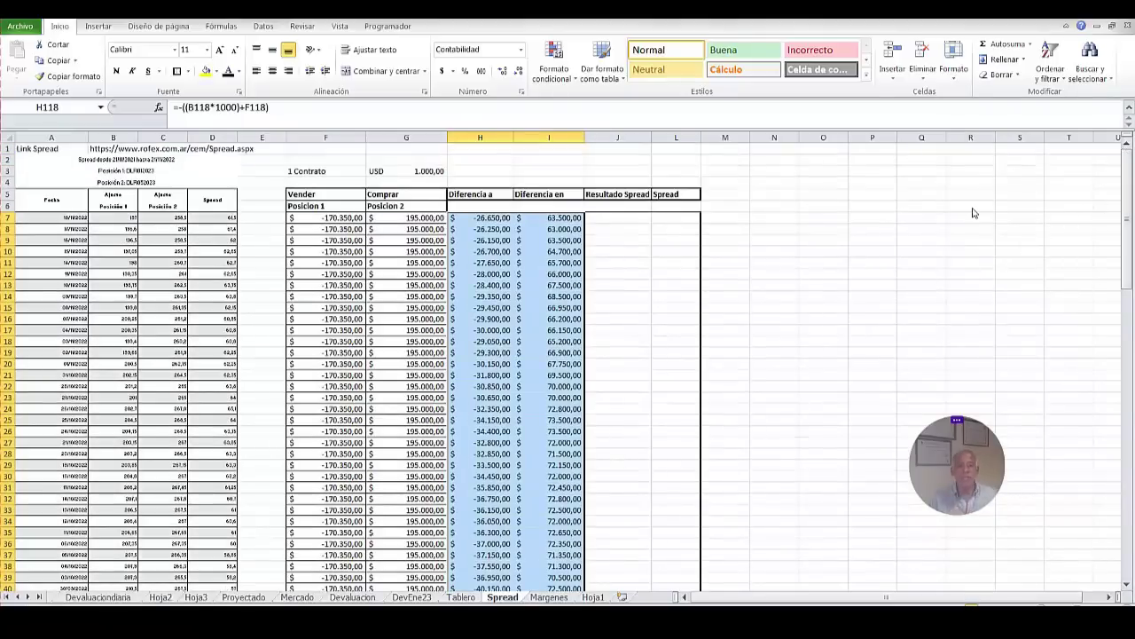
Enlarge the latest record in A7:D7 to font size 14 and inspect the difference formulas in H7 and I7.
{"action": "left_click_drag", "start_coordinate": [50, 222], "coordinate": [203, 227]}
{"action": "left_click", "coordinate": [497, 222]}
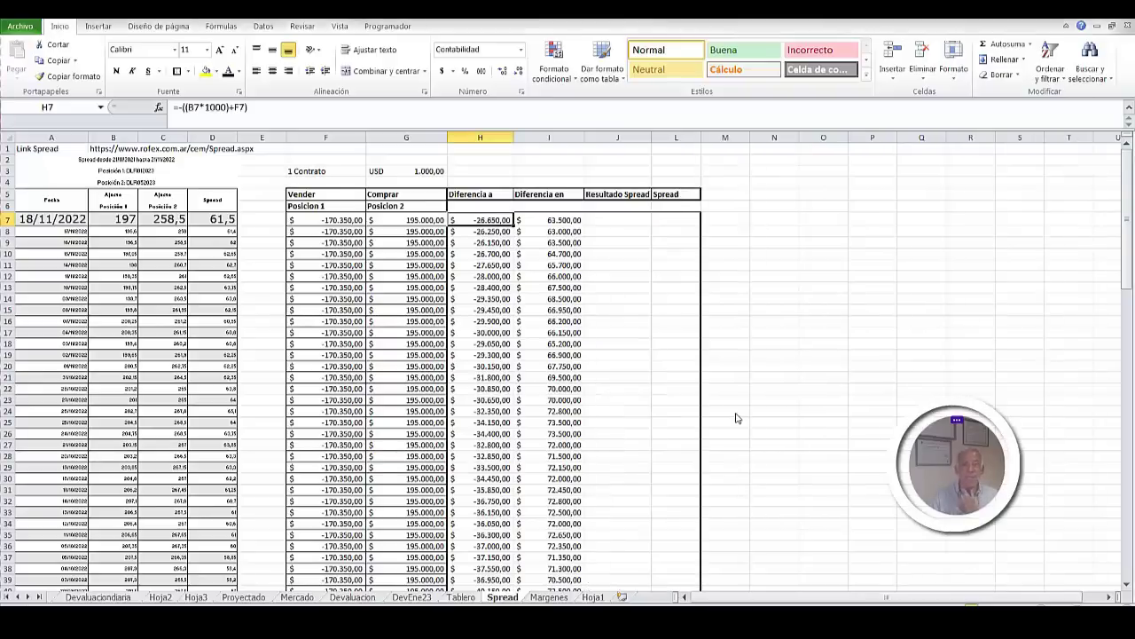
{"action": "left_click", "coordinate": [564, 222]}
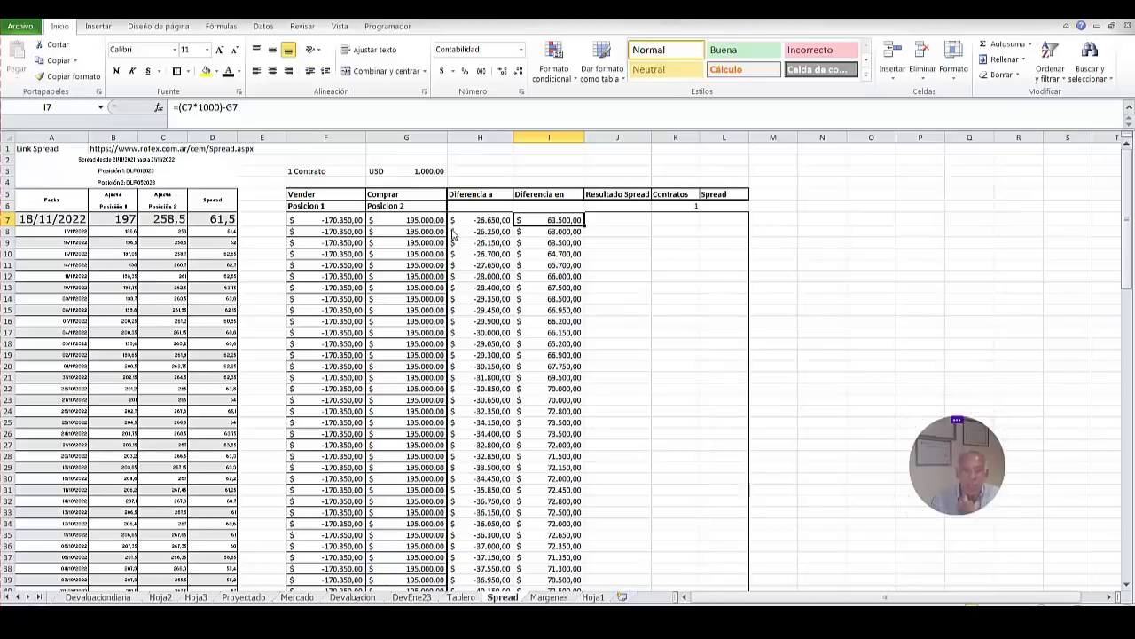
Compare the initial sale and purchase amounts in F7 and G7 with the prices in B7 and C7 and the difference in I7.
{"action": "left_click", "coordinate": [321, 223]}
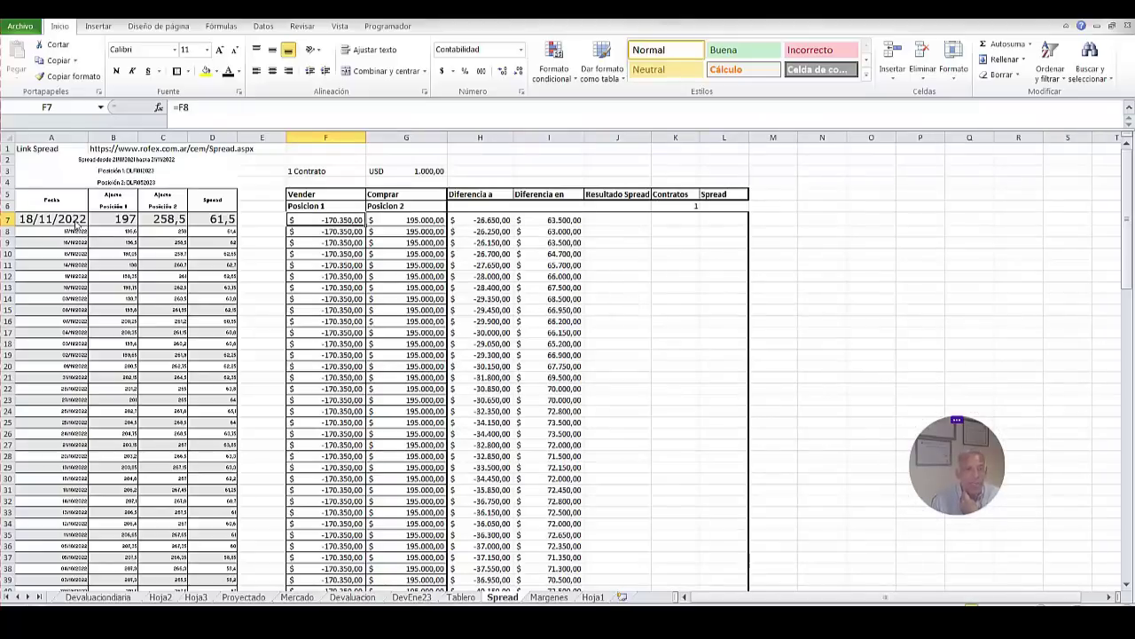
{"action": "left_click", "coordinate": [106, 219]}
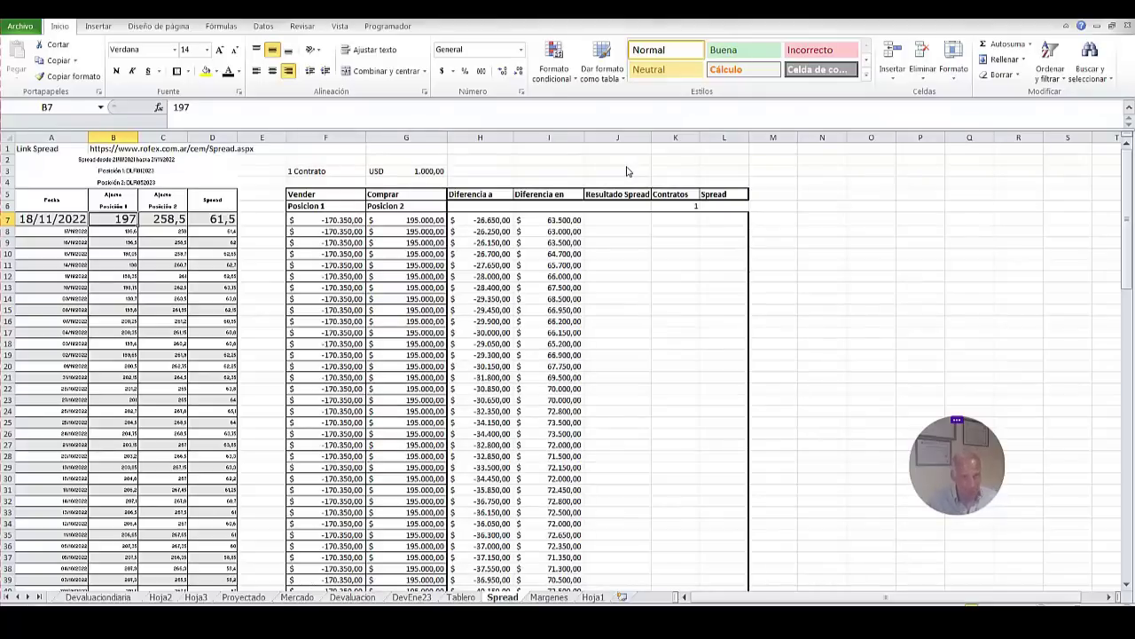
{"action": "left_click", "coordinate": [167, 225]}
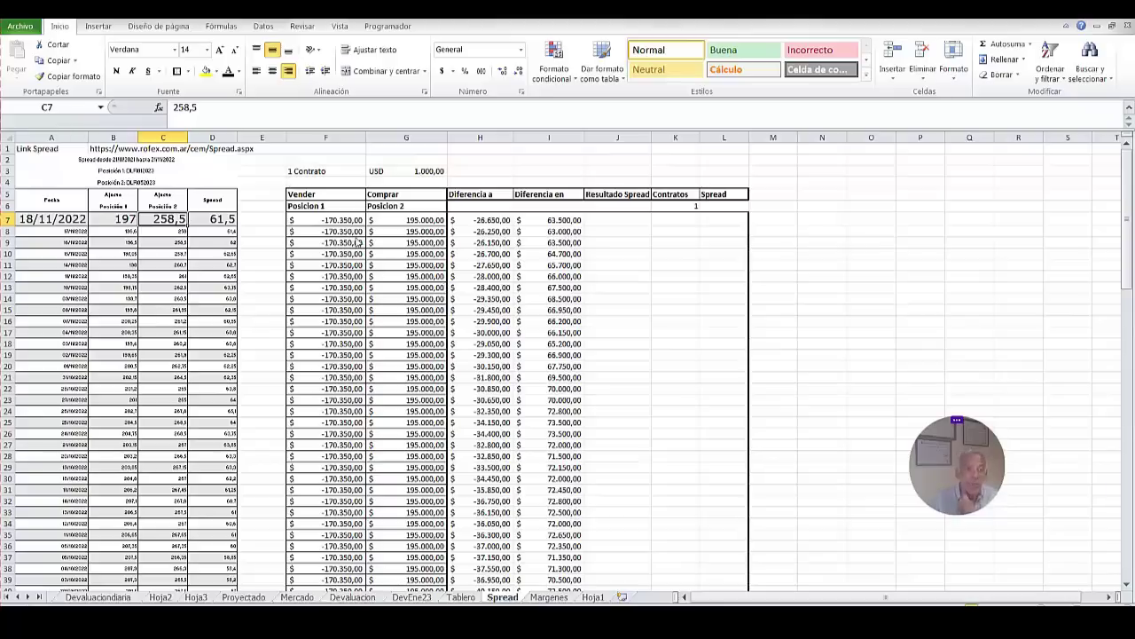
{"action": "left_click", "coordinate": [437, 221]}
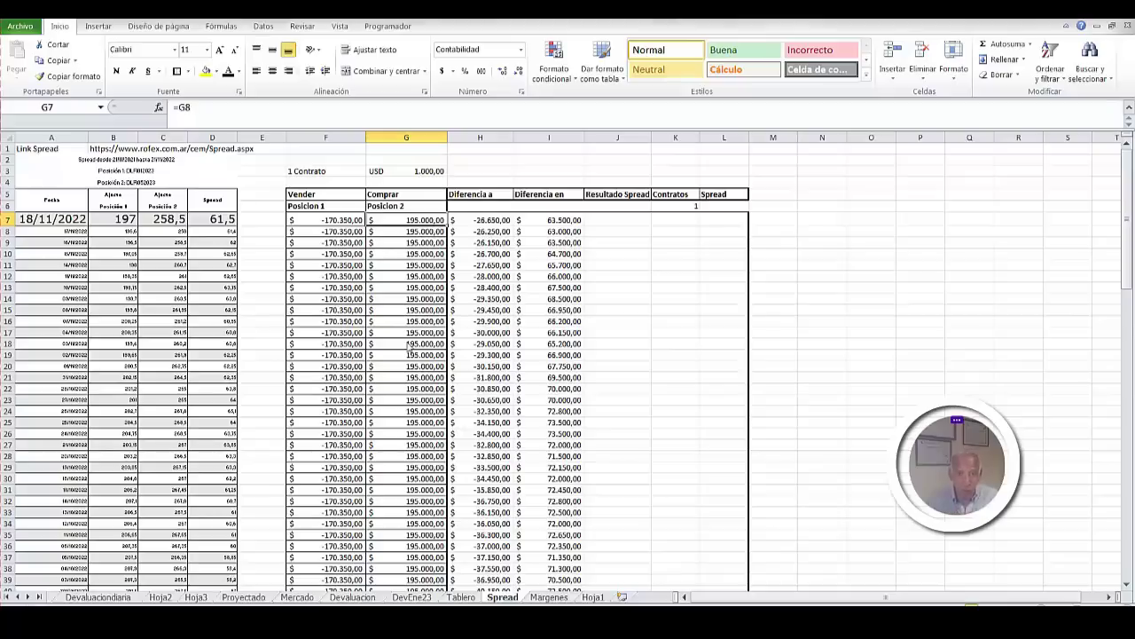
{"action": "left_click", "coordinate": [573, 222]}
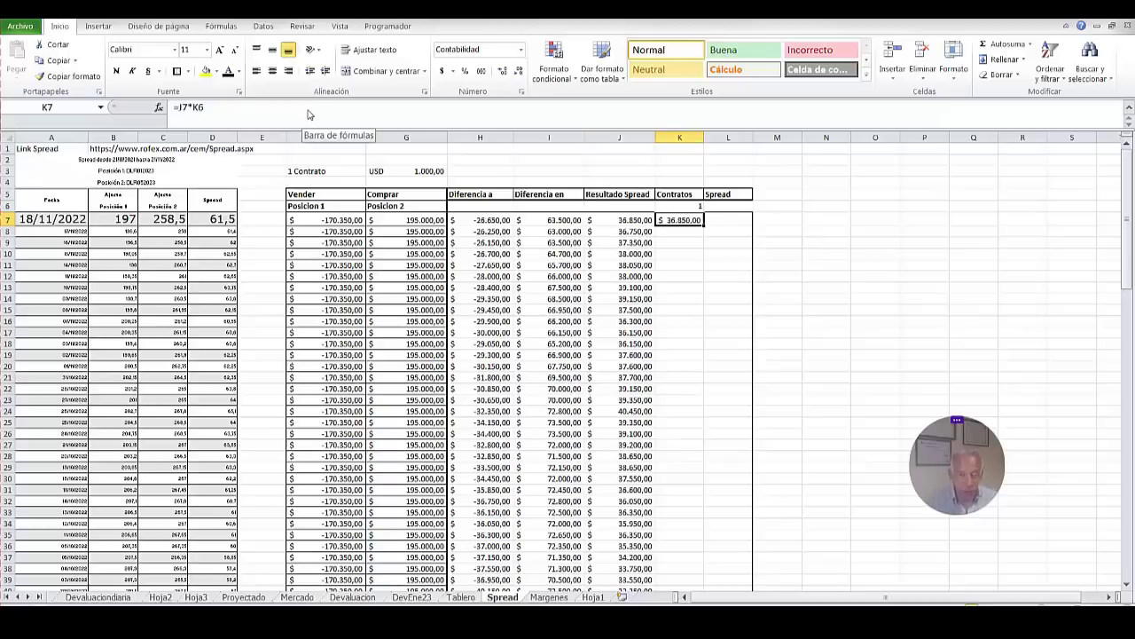
Set the number of contracts in K6 to 5 and autofit the width of the Contratos column.
{"action": "left_click", "coordinate": [670, 208]}
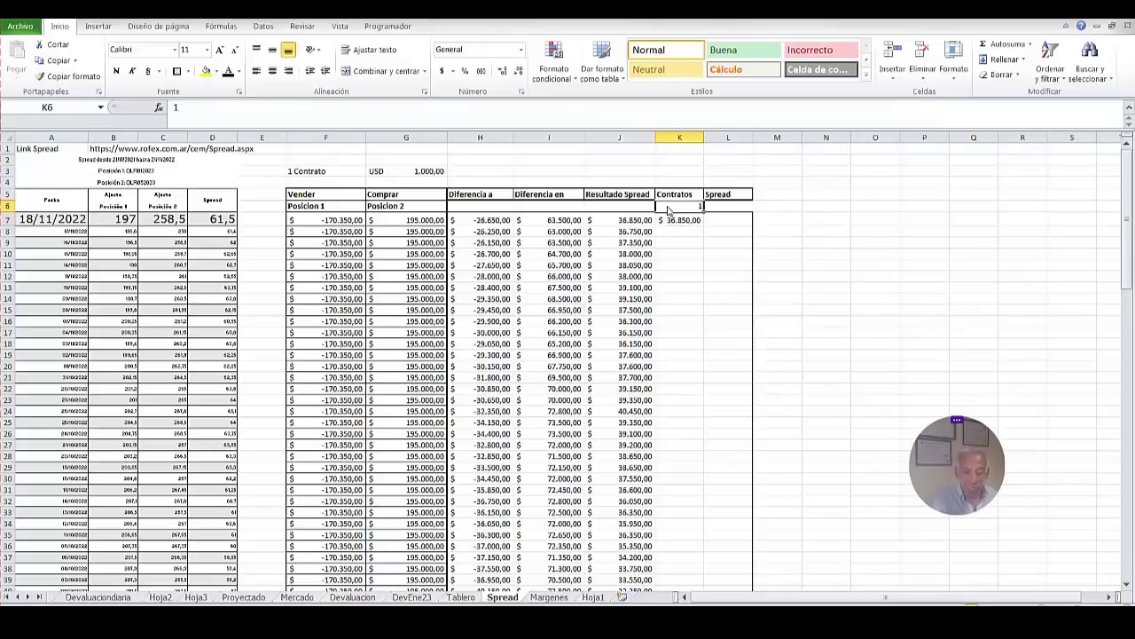
{"action": "type", "text": "5"}
{"action": "key", "text": "Return"}
{"action": "double_click", "coordinate": [704, 142]}
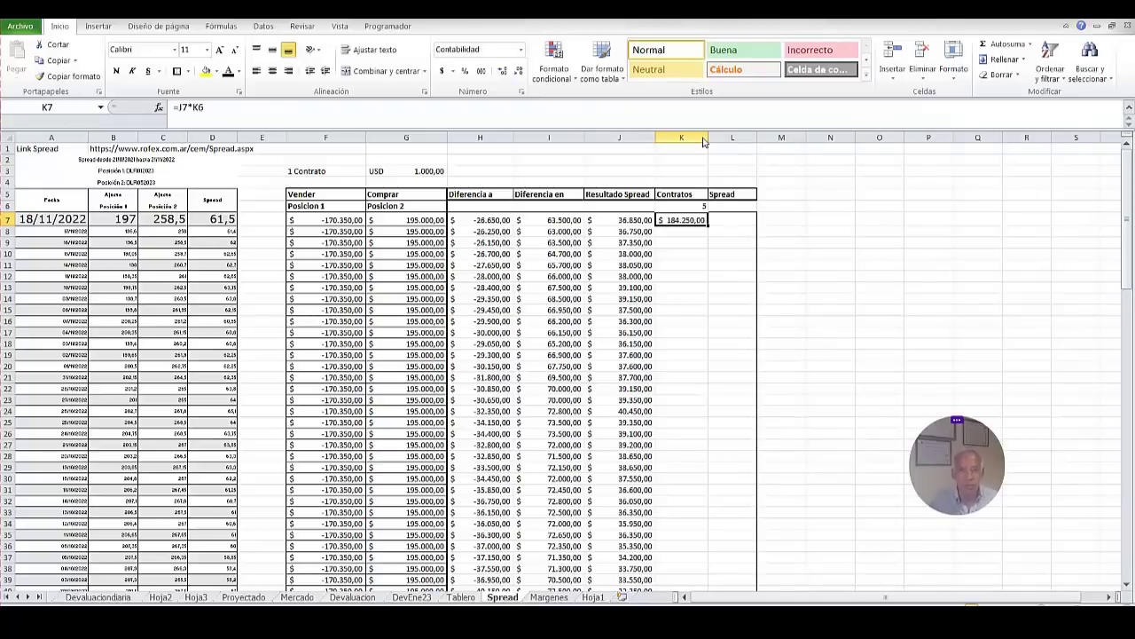
Copy the formatting of the Contratos column K onto the Spread column L and trace the source cell of L7.
{"action": "left_click", "coordinate": [692, 138]}
{"action": "left_click", "coordinate": [66, 76]}
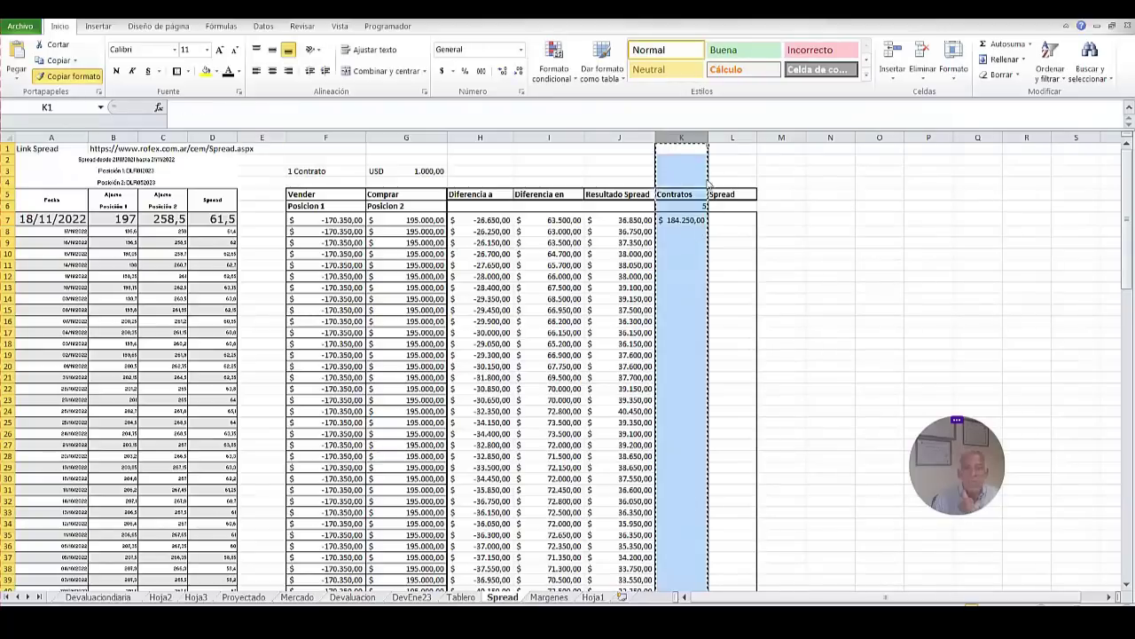
{"action": "left_click", "coordinate": [733, 139]}
{"action": "left_click", "coordinate": [734, 220]}
{"action": "key", "text": "ctrl+bracketleft"}
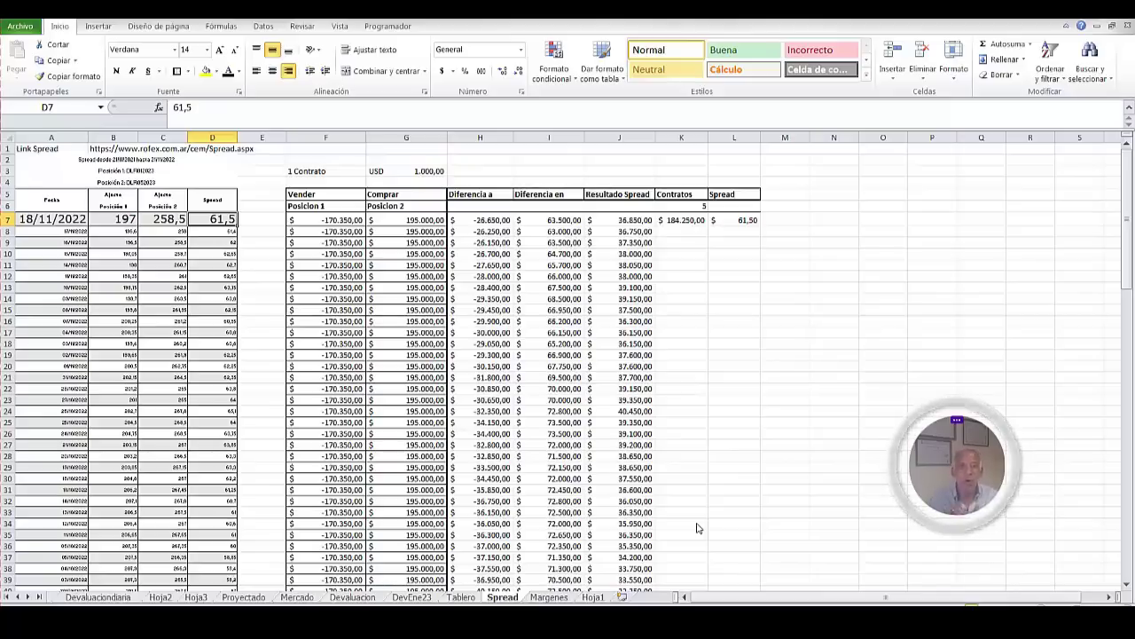
Fill the Spread formula =C7-B7 from L7 down to the last record in row 119 and check the end of the column.
{"action": "left_click", "coordinate": [882, 467]}
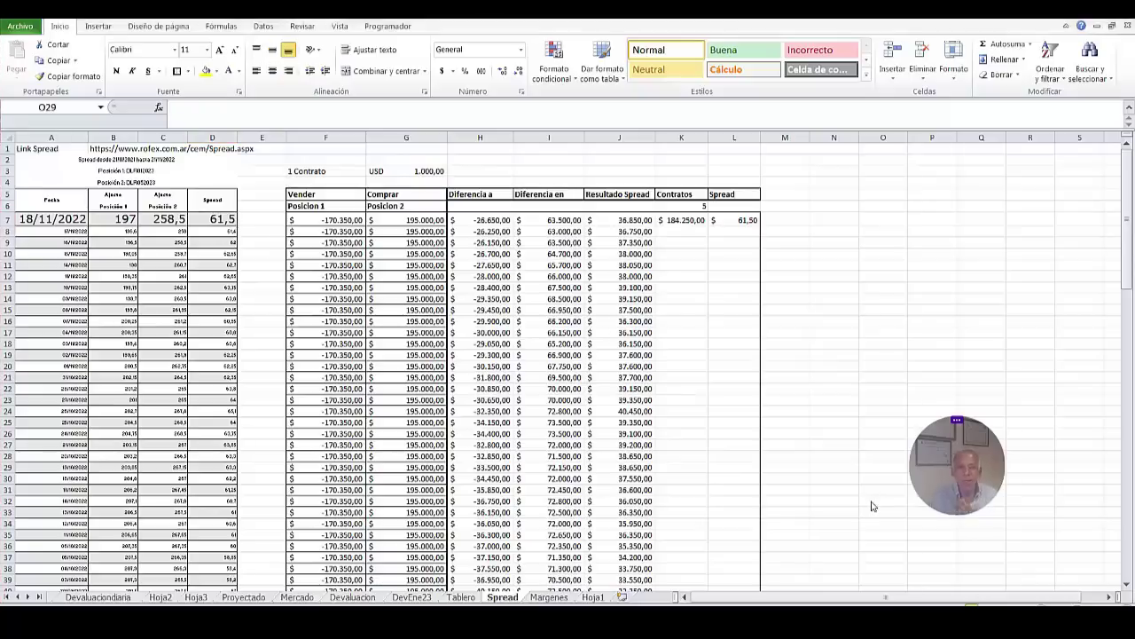
{"action": "left_click", "coordinate": [739, 222]}
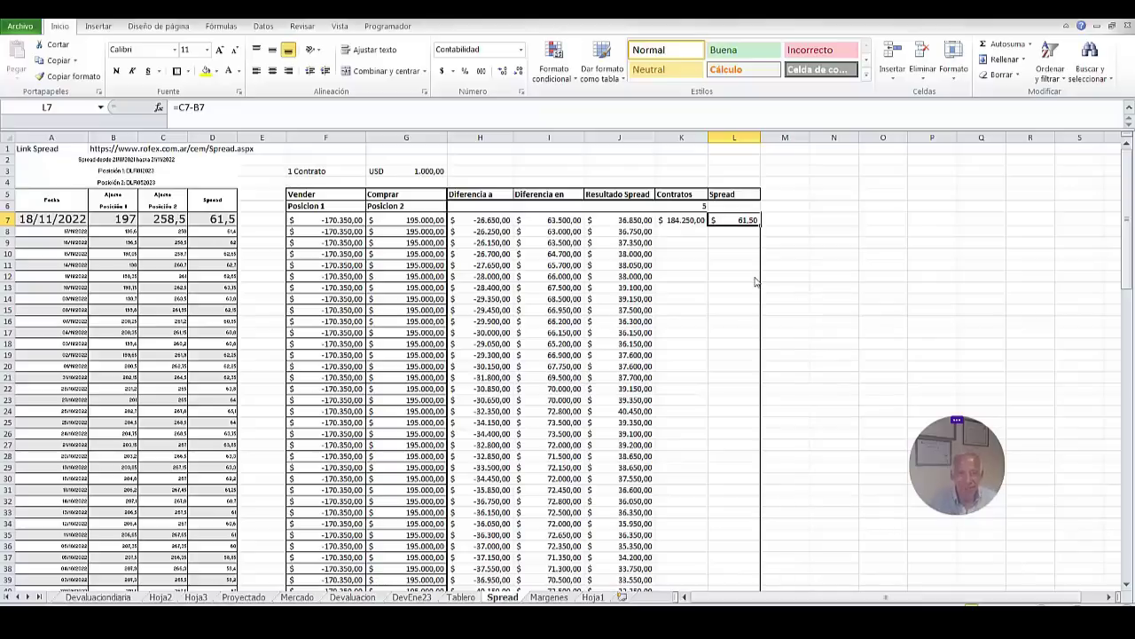
{"action": "double_click", "coordinate": [760, 226]}
{"action": "left_click", "coordinate": [884, 264]}
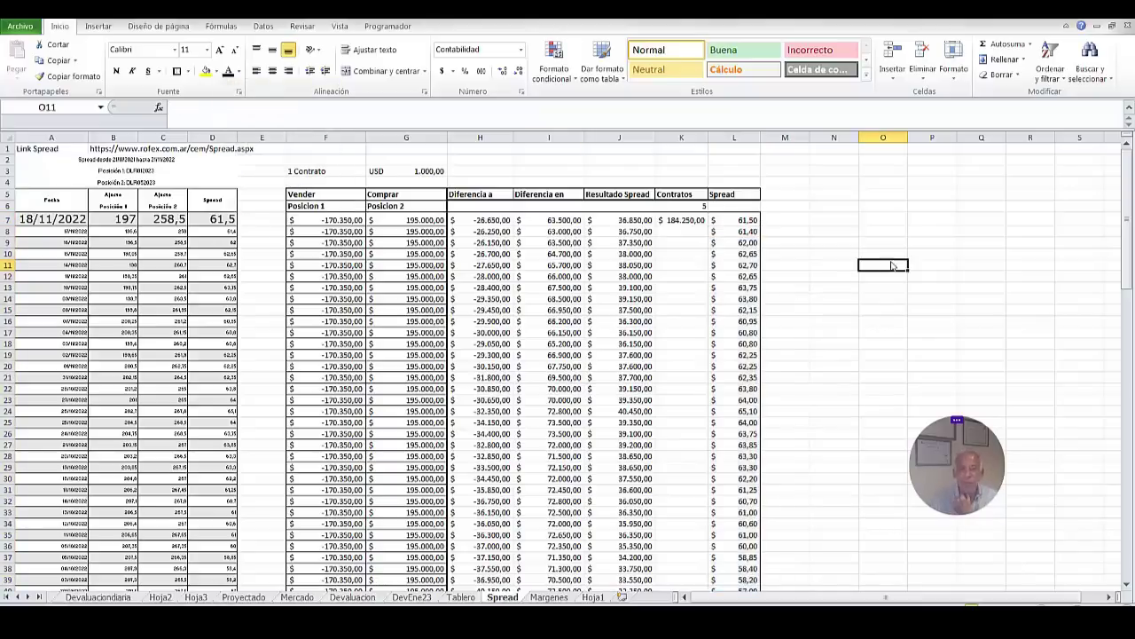
{"action": "left_click", "coordinate": [734, 219]}
{"action": "key", "text": "ctrl+Down"}
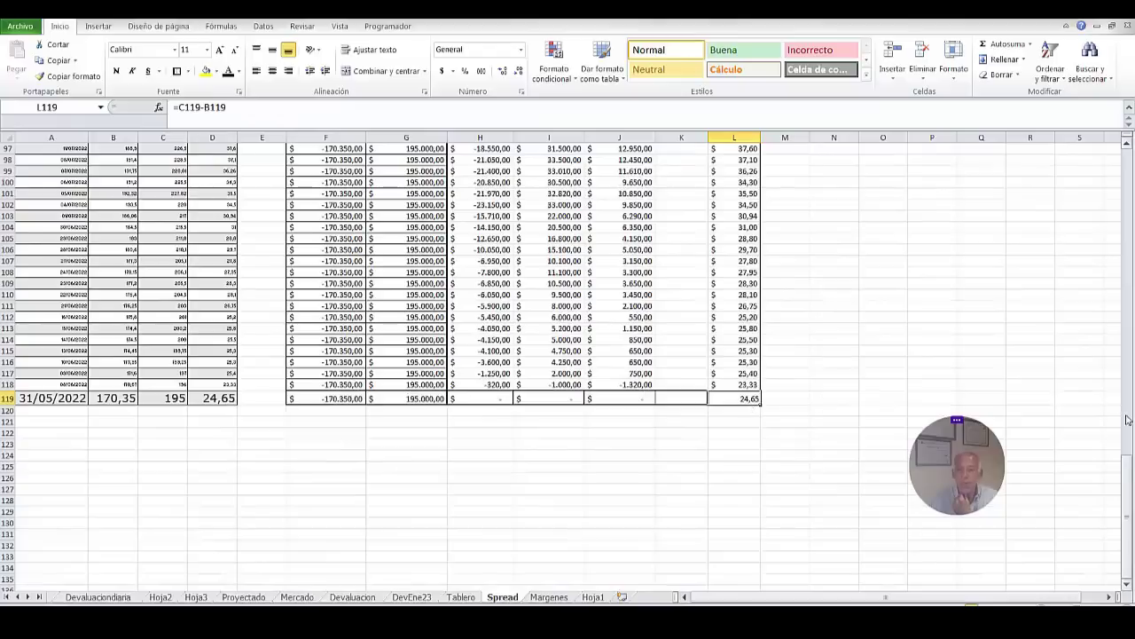
Format the 26/10/2022 and 25/10/2022 records in A24:L25 in bold, with the record data at font size 12.
{"action": "left_click_drag", "start_coordinate": [1129, 470], "coordinate": [1129, 281]}
{"action": "scroll", "coordinate": [781, 341], "scroll_direction": "down", "scroll_amount": 2}
{"action": "left_click", "coordinate": [652, 354]}
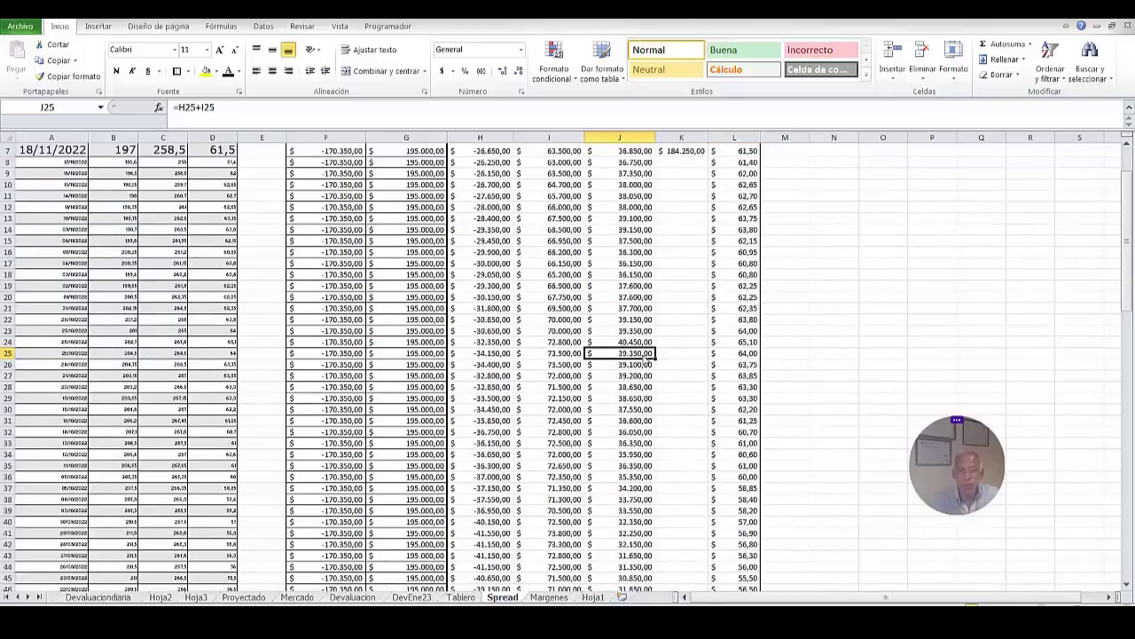
{"action": "left_click", "coordinate": [67, 355]}
{"action": "key", "text": "ctrl+z"}
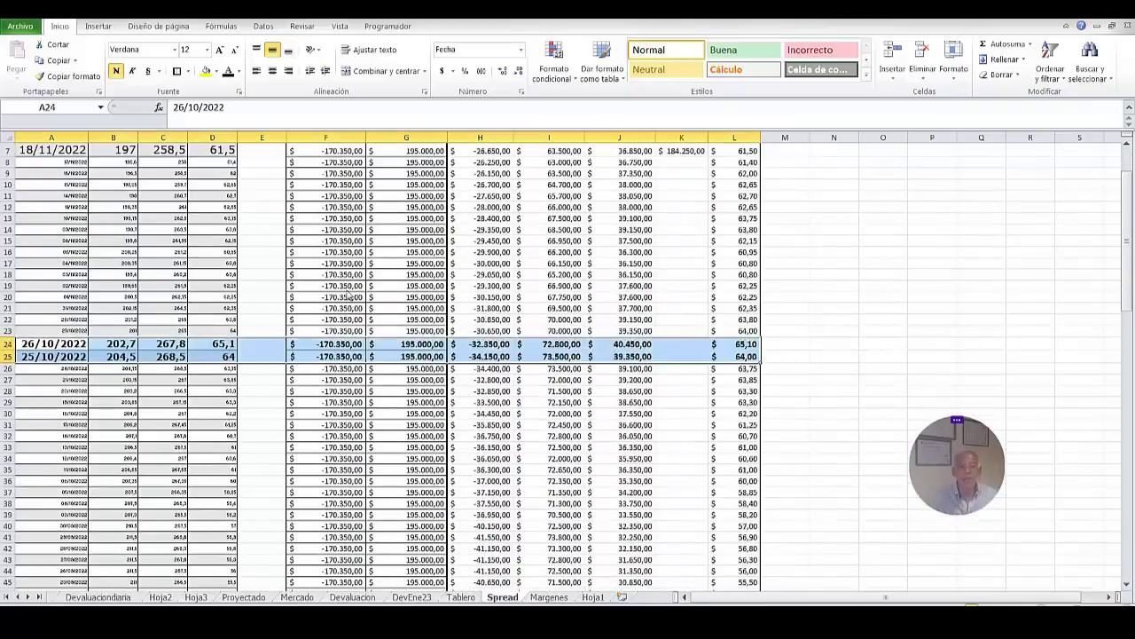